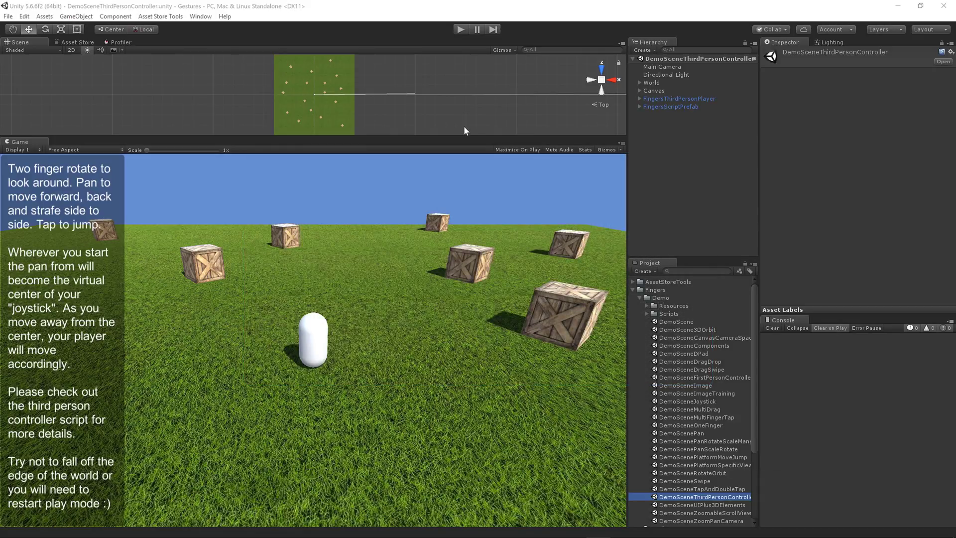
- Enter play mode and test moving the player and rotating the camera around it with the two-finger gesture
click(458, 30)
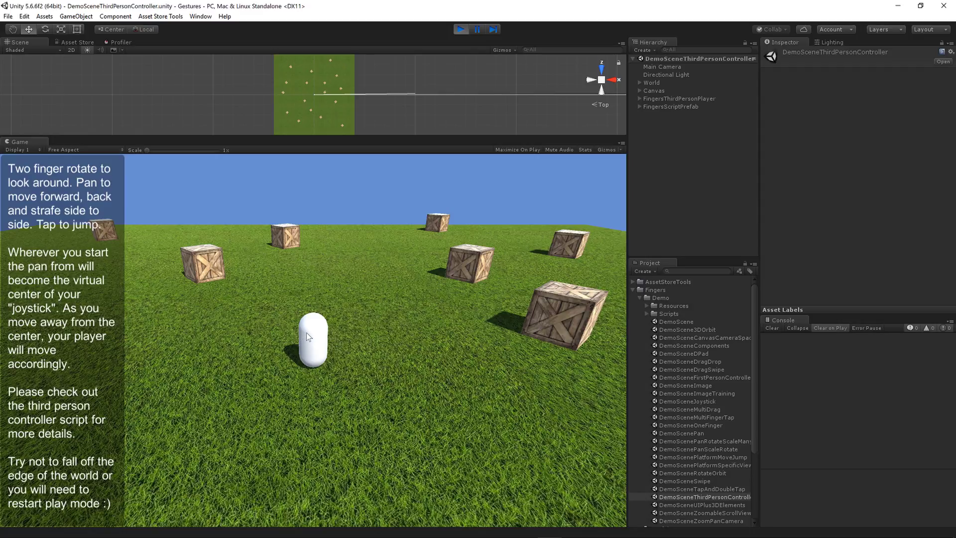
click(356, 319)
mouse_move(350, 332)
mouse_down()
mouse_move(245, 331)
mouse_move(377, 331)
mouse_move(349, 263)
mouse_move(353, 371)
mouse_move(344, 278)
mouse_move(352, 320)
mouse_up()
shift+scroll(352, 316, down, 8)
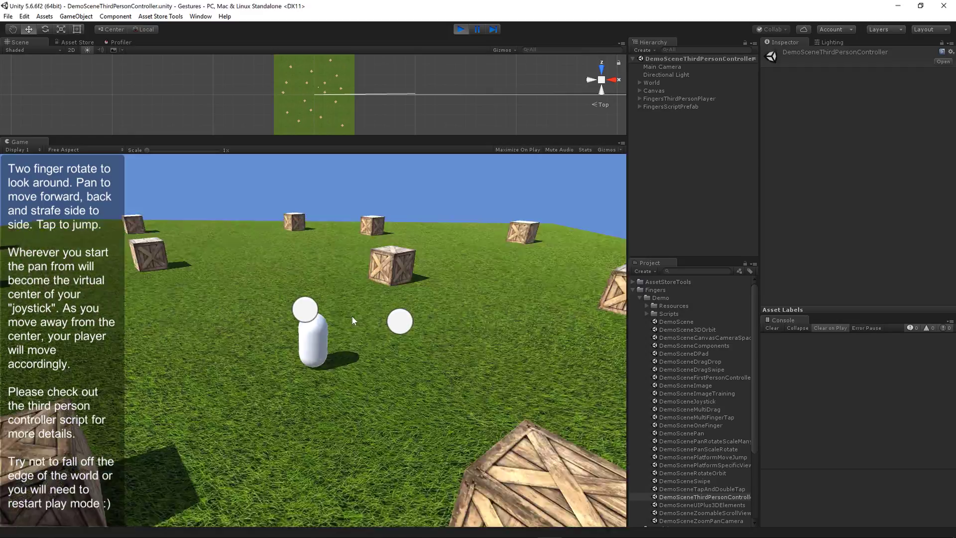
ctrl+scroll(351, 315, down, 5)
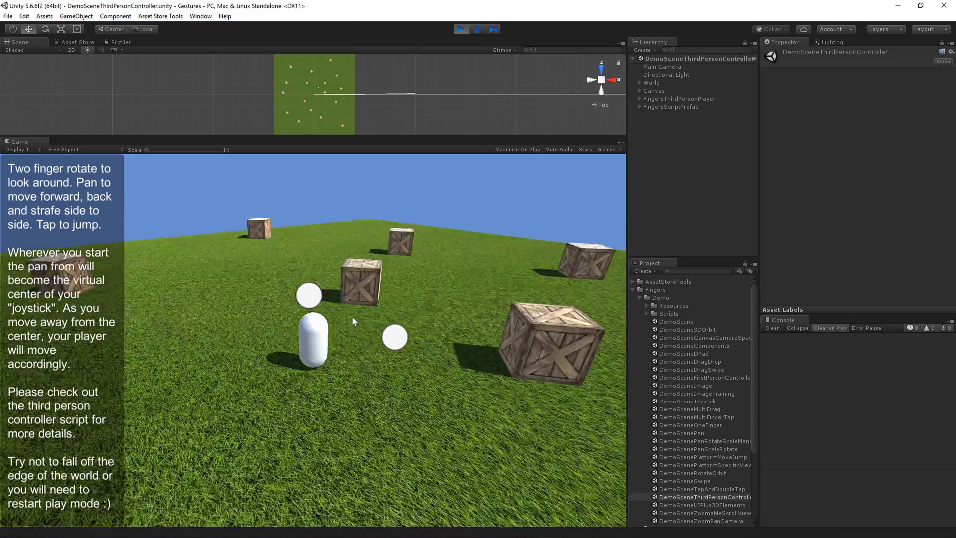
ctrl+scroll(351, 315, down, 5)
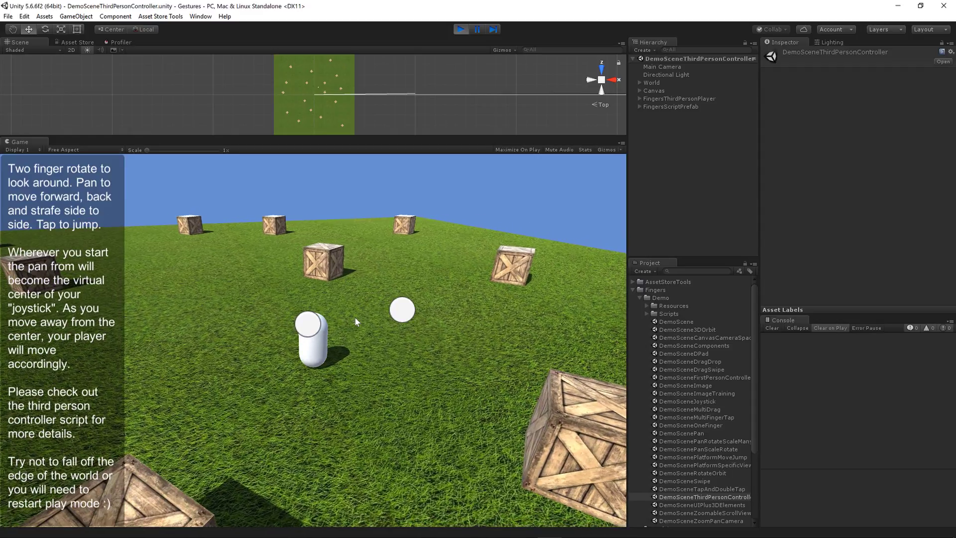
shift+scroll(354, 317, down, 6)
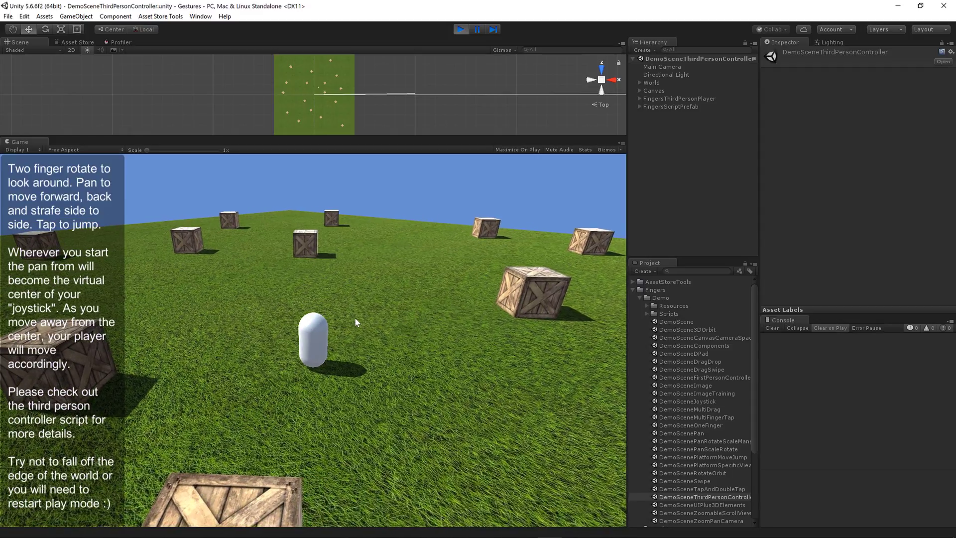
- Zoom the game camera in and out around the player to test the scale gesture
ctrl+scroll(355, 318, up, 3)
ctrl+scroll(355, 319, up, 5)
ctrl+scroll(356, 319, down, 5)
ctrl+scroll(356, 319, down, 3)
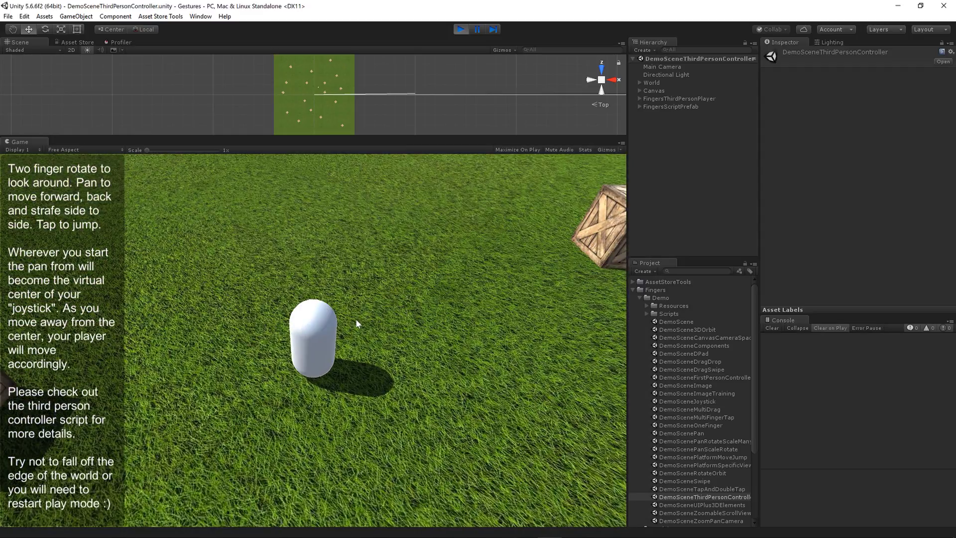
ctrl+scroll(356, 320, up, 5)
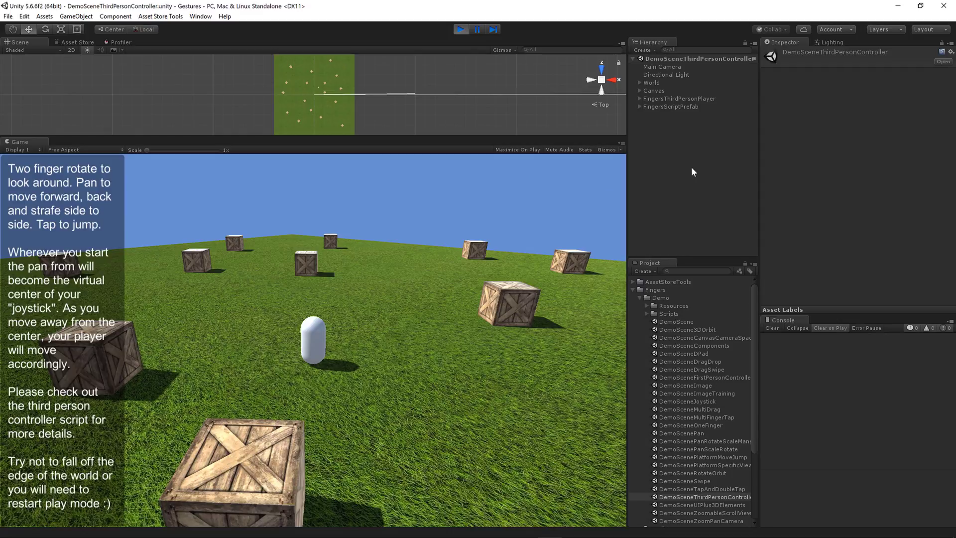
- Examine the Feet child of FingersThirdPersonPlayer and its Box Collider, framing it in the Scene view before returning to the zoomed-out top view
click(647, 98)
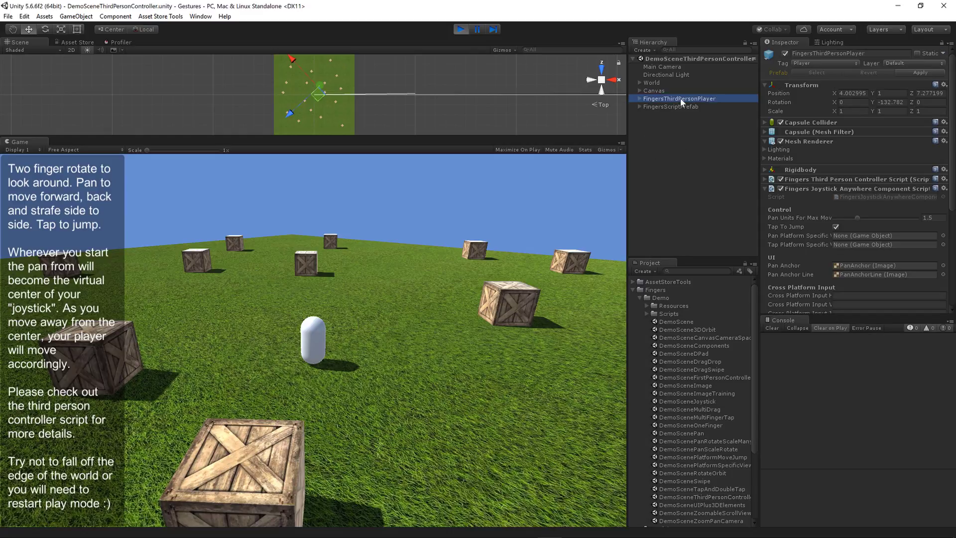
click(639, 98)
click(656, 106)
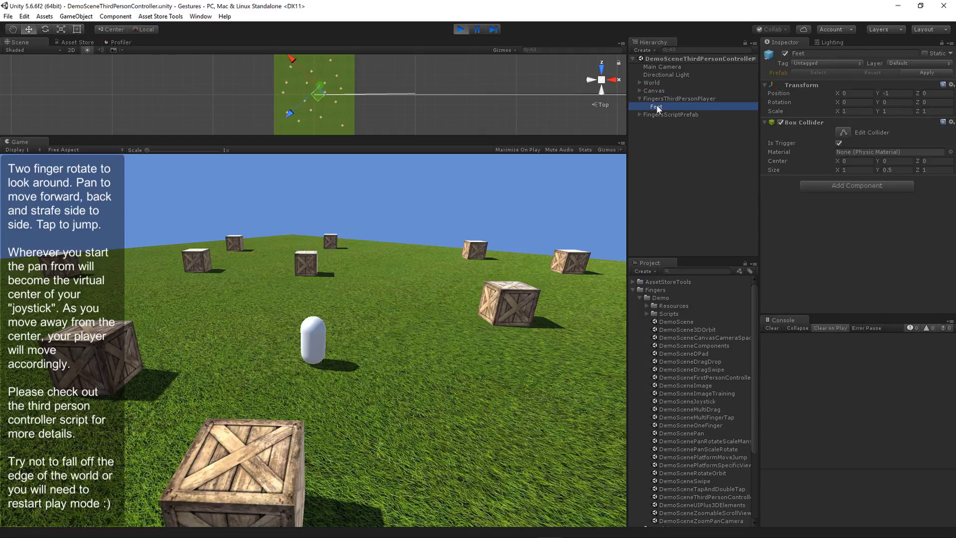
double_click(656, 106)
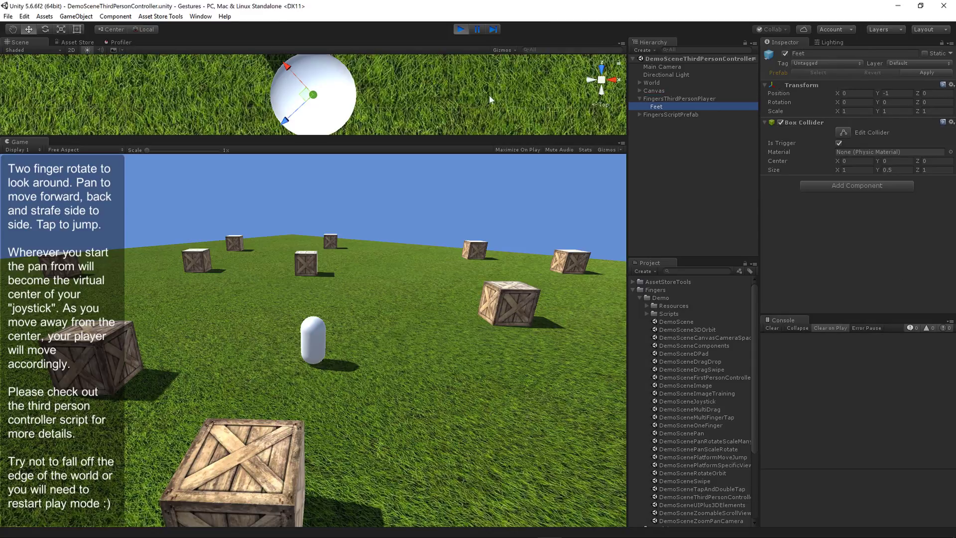
right_drag(435, 107, 251, 517)
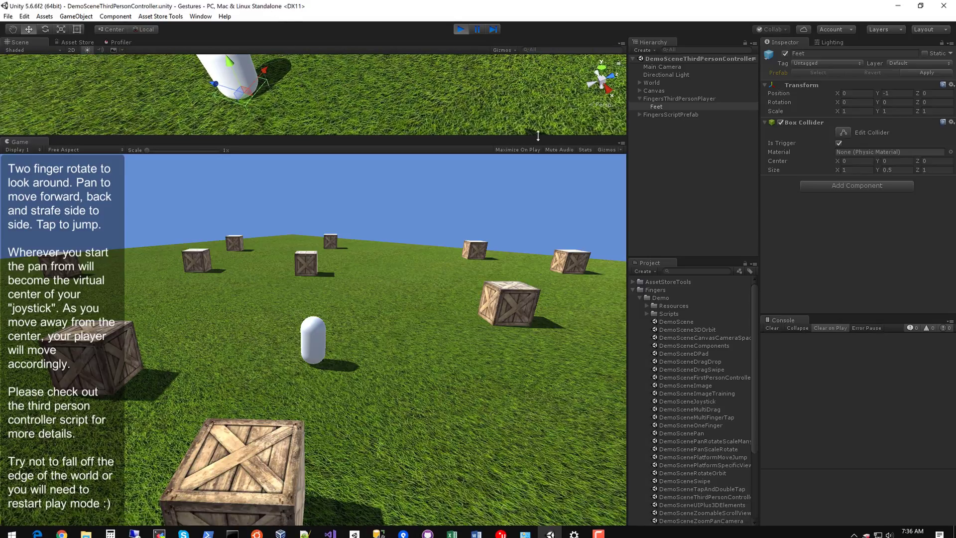
click(600, 69)
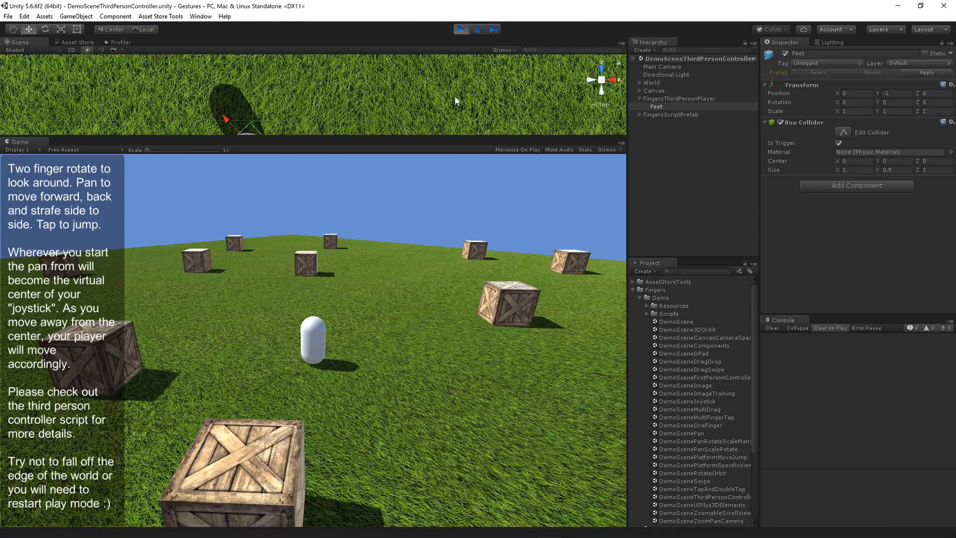
scroll(456, 101, down, 10)
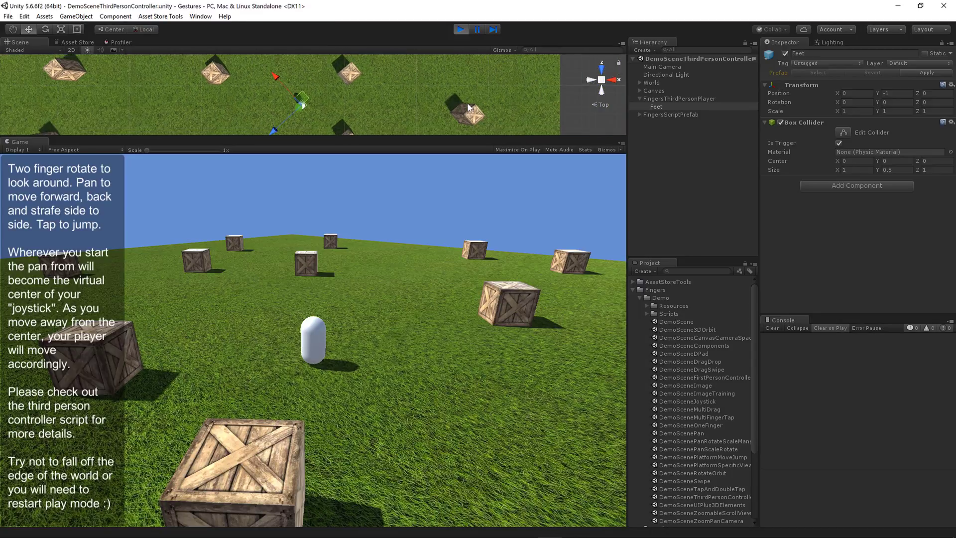
- Examine the Player, Player Feet and Control settings of the player's Fingers Third Person Controller Script, and test the movement in the Game view
click(655, 99)
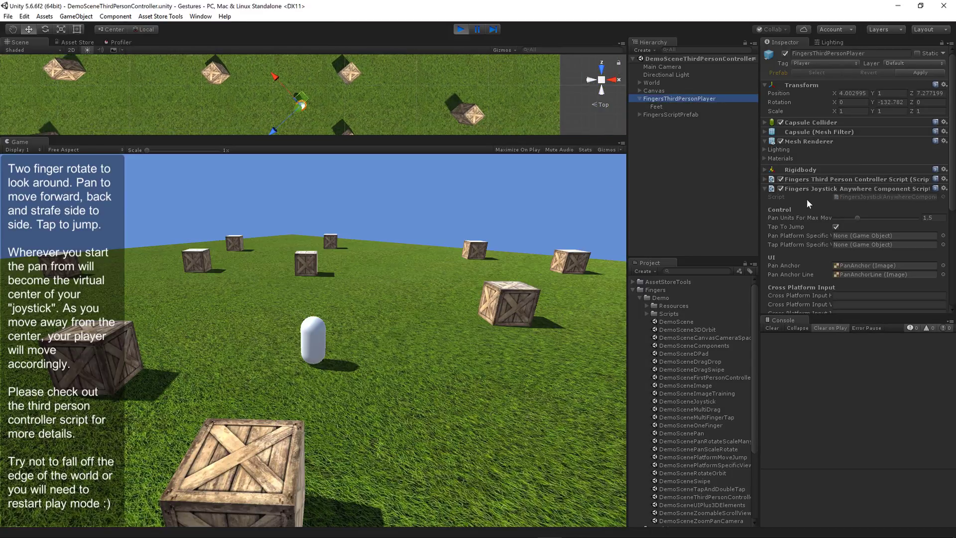
click(765, 188)
click(764, 179)
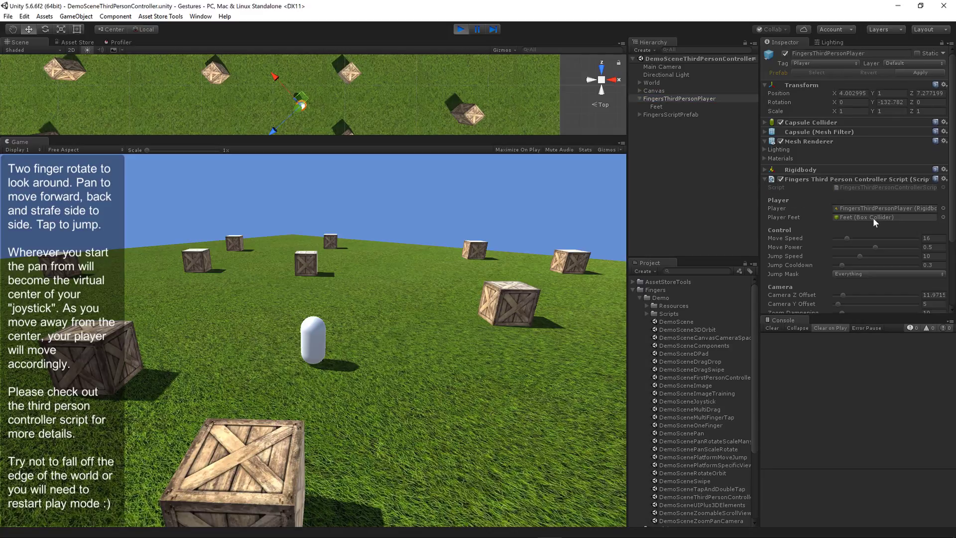
click(863, 207)
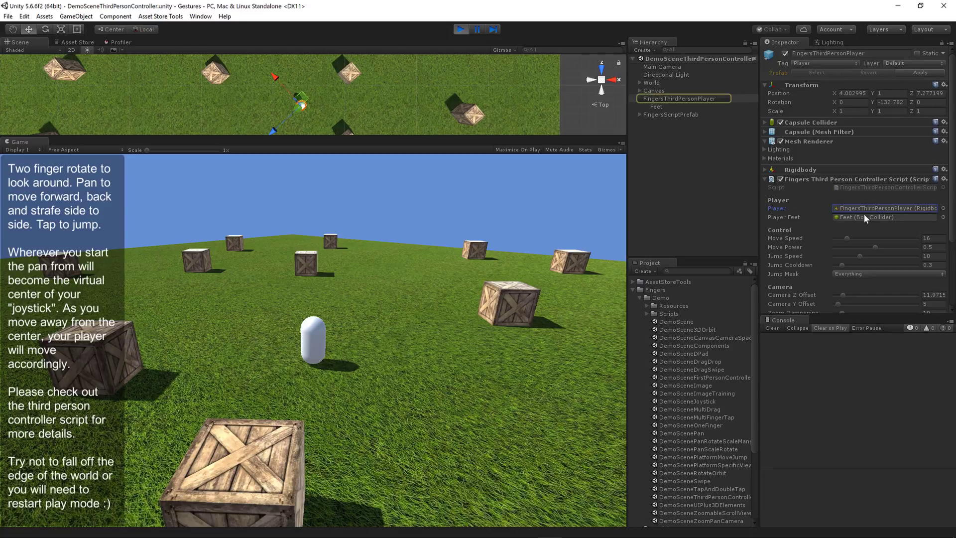
click(863, 214)
scroll(864, 214, down, 3)
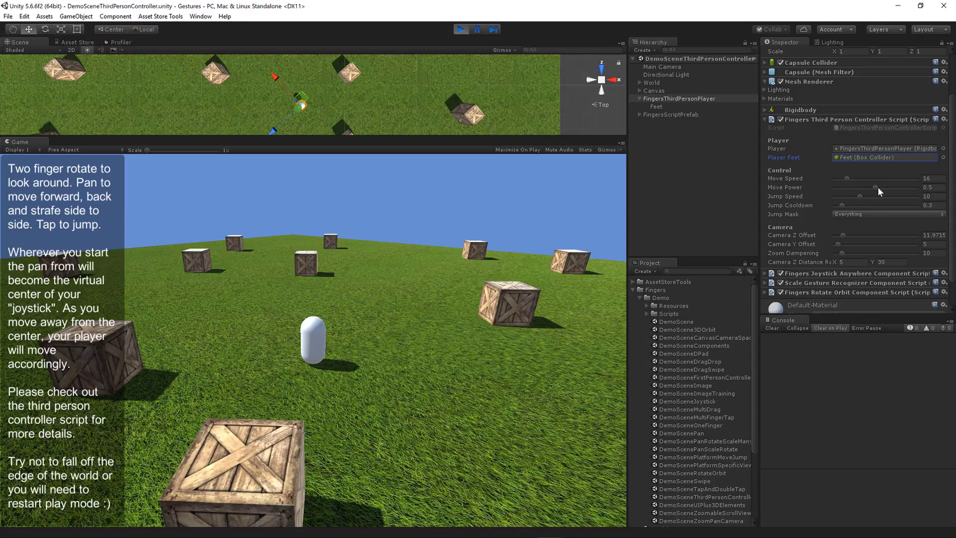
drag(492, 335, 505, 388)
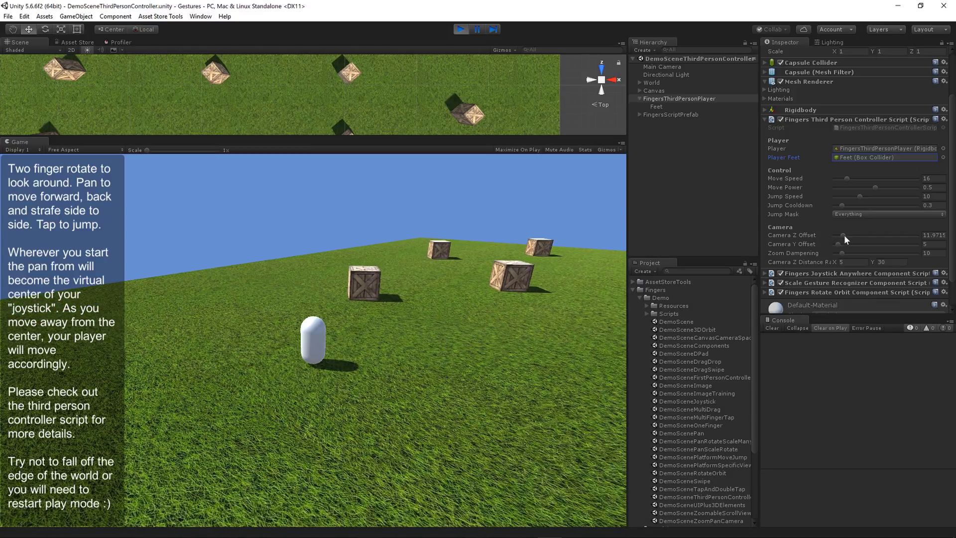
- Try a Camera Z Offset of 9 and a different Camera Y Offset, and undo the changes
mouse_move(843, 234)
mouse_down()
mouse_move(889, 235)
mouse_move(841, 234)
mouse_up()
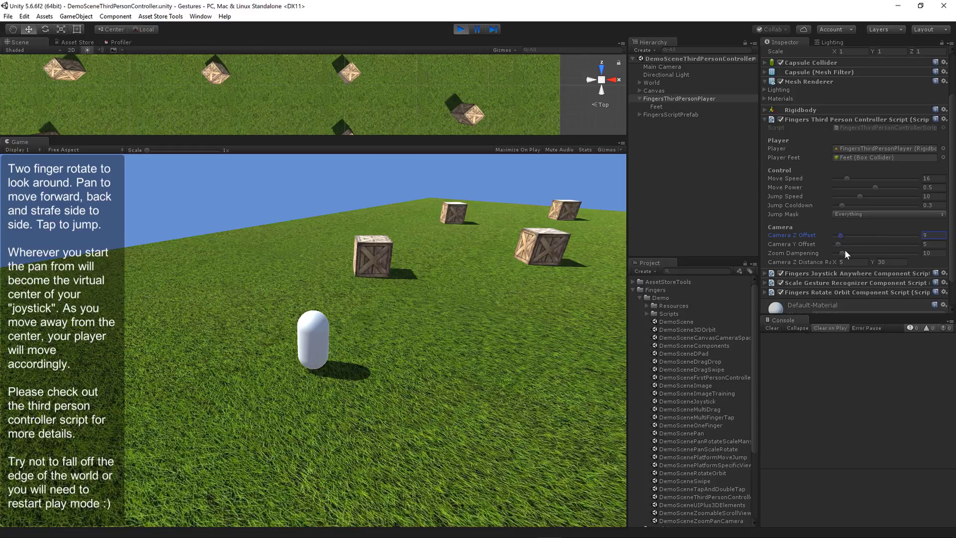
mouse_move(838, 244)
mouse_down()
mouse_move(882, 238)
mouse_move(851, 234)
mouse_up()
key(ctrl+z)
key(ctrl+z)
- Zoom in and out in the Game view to check how the gesture drives the Camera Z Offset
click(439, 329)
ctrl+scroll(431, 332, down, 3)
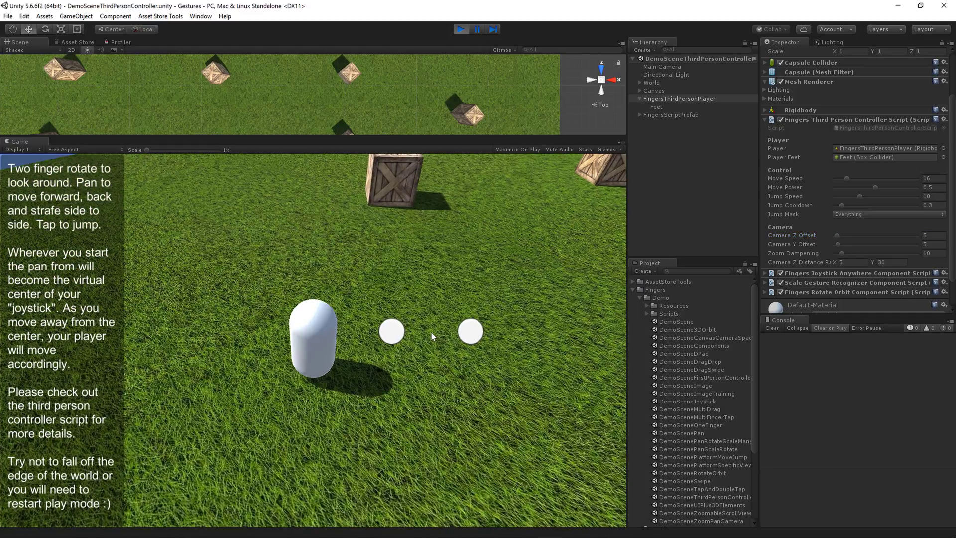
scroll(431, 330, down, 10)
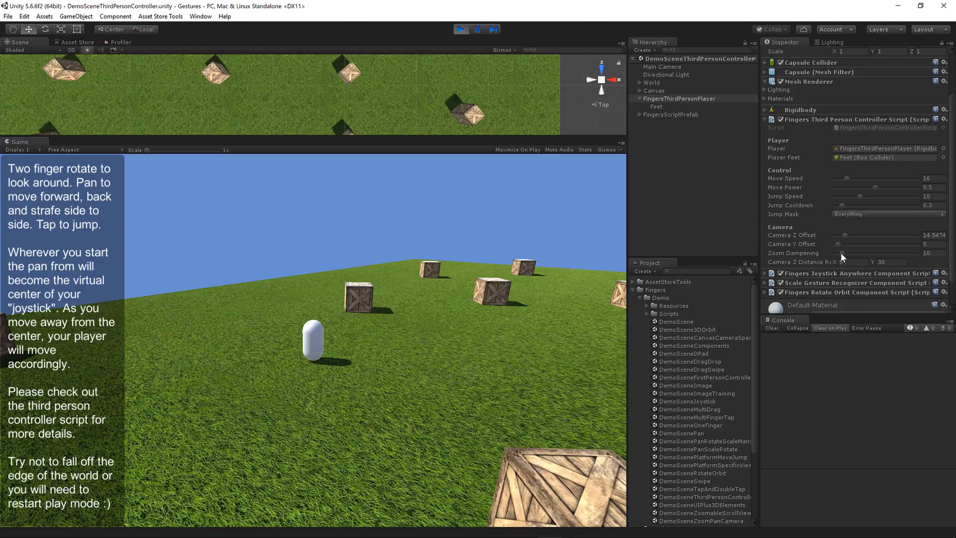
- Try a Zoom Dampening of 2.2 and test it by zooming the game camera in and out
drag(840, 252, 837, 252)
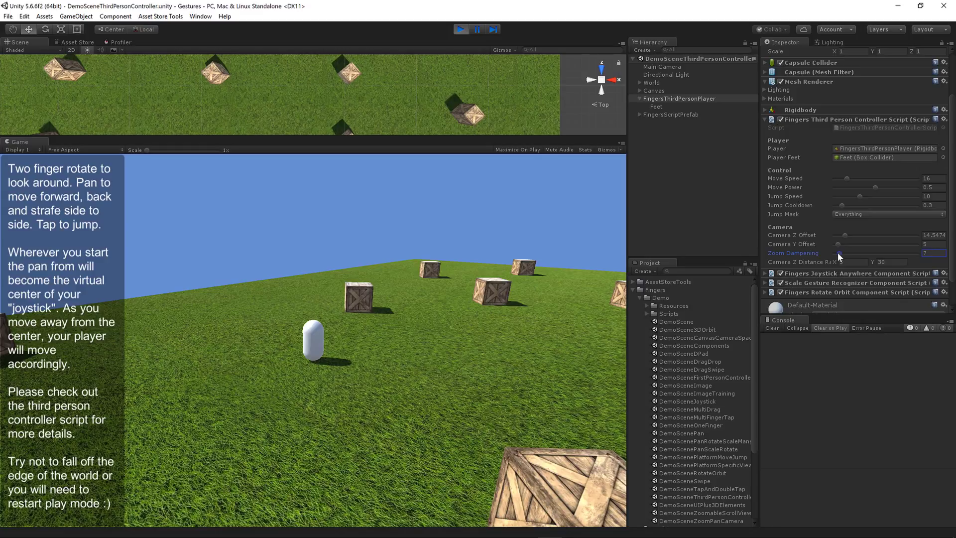
click(531, 306)
scroll(530, 308, up, 2)
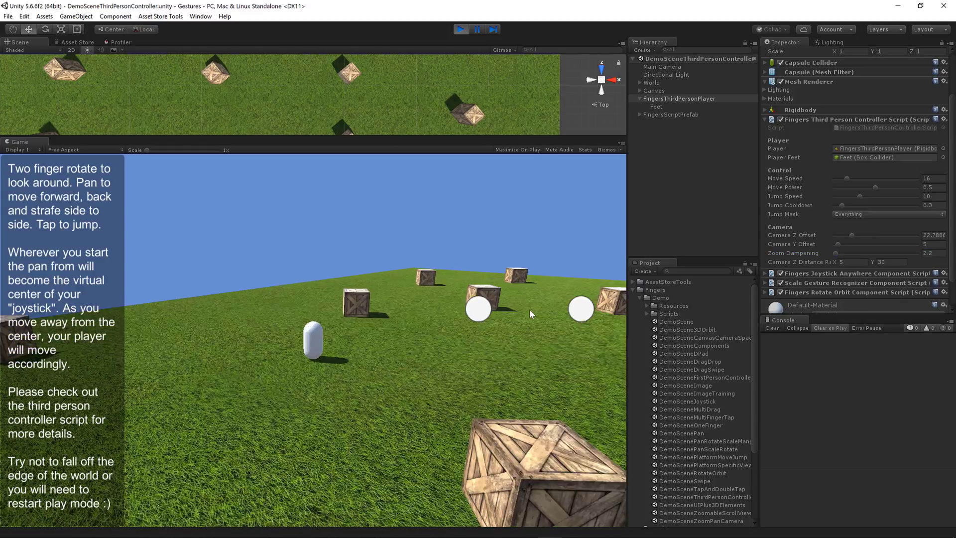
scroll(530, 309, down, 5)
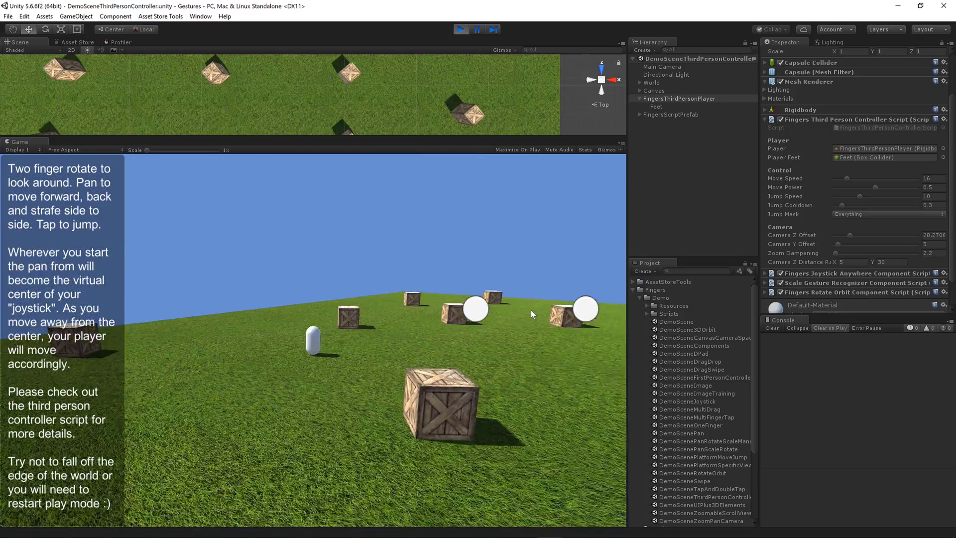
scroll(531, 310, down, 3)
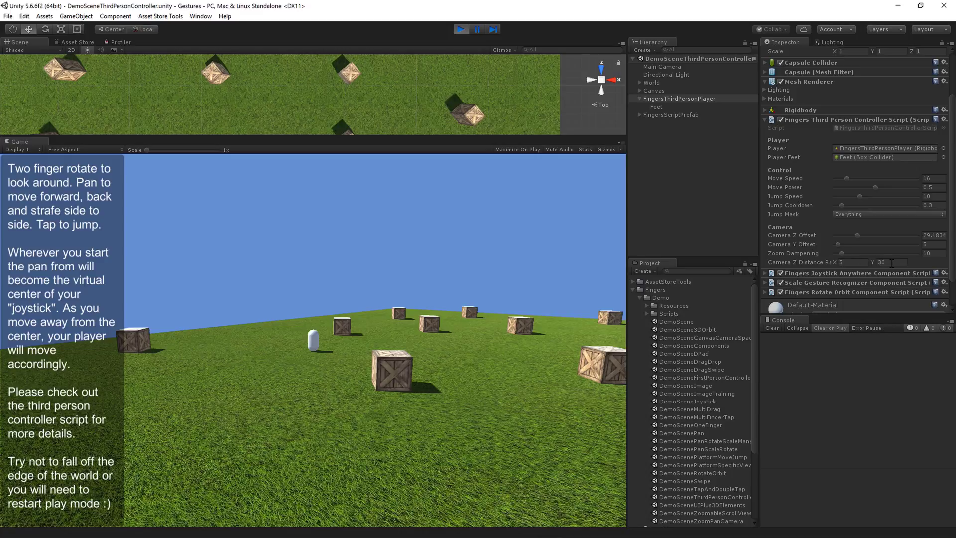
- Try a Camera Z Distance Range X value of 1 and test how close the game camera zooms
click(853, 263)
text(1)
click(539, 336)
scroll(497, 349, up, 5)
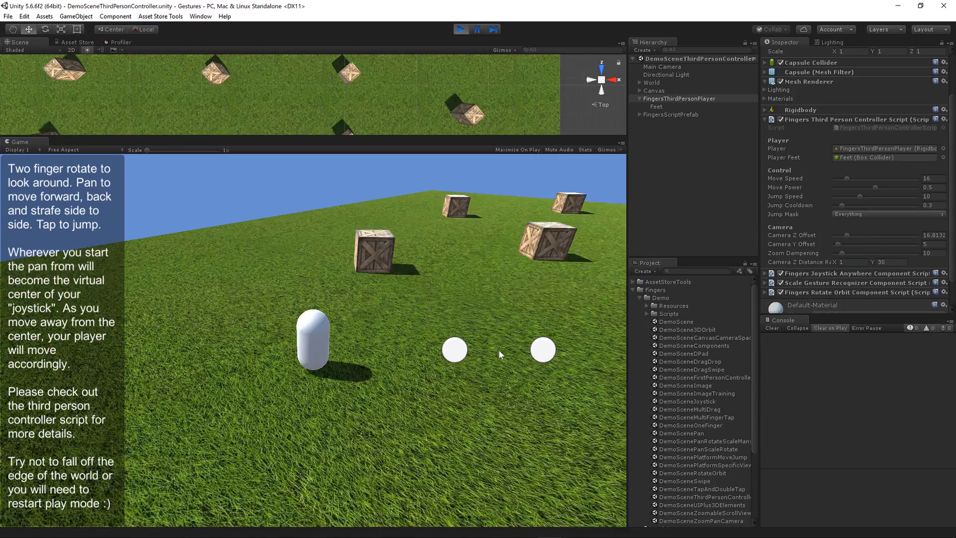
scroll(497, 349, up, 5)
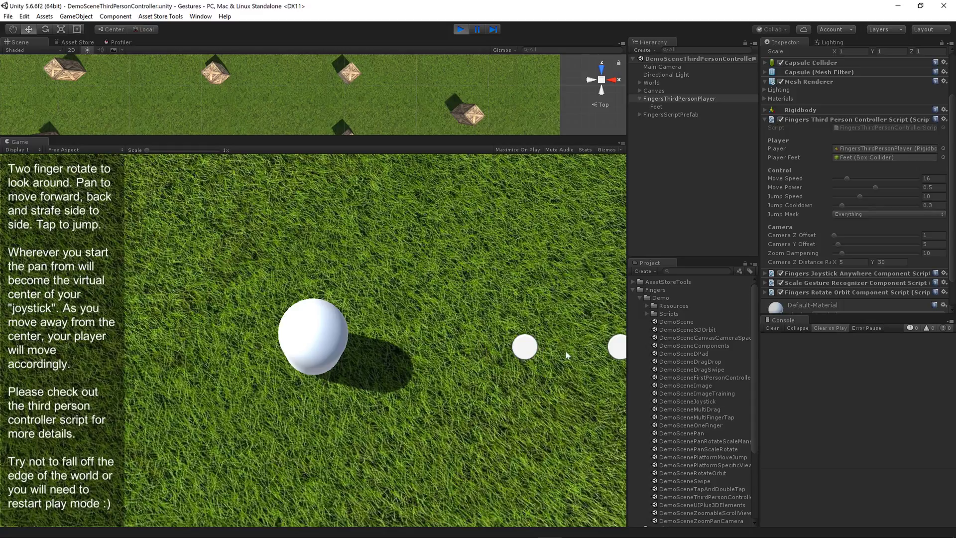
scroll(485, 354, down, 5)
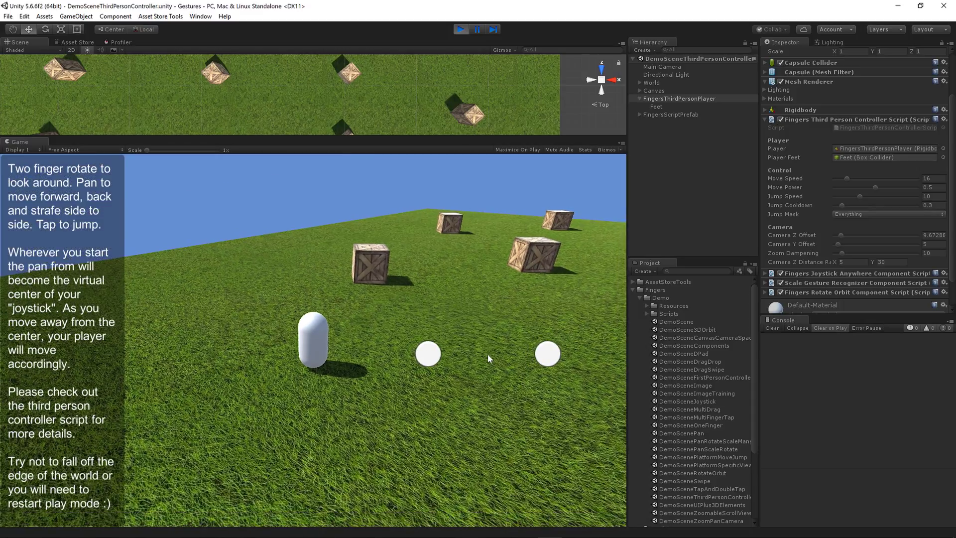
scroll(488, 354, up, 3)
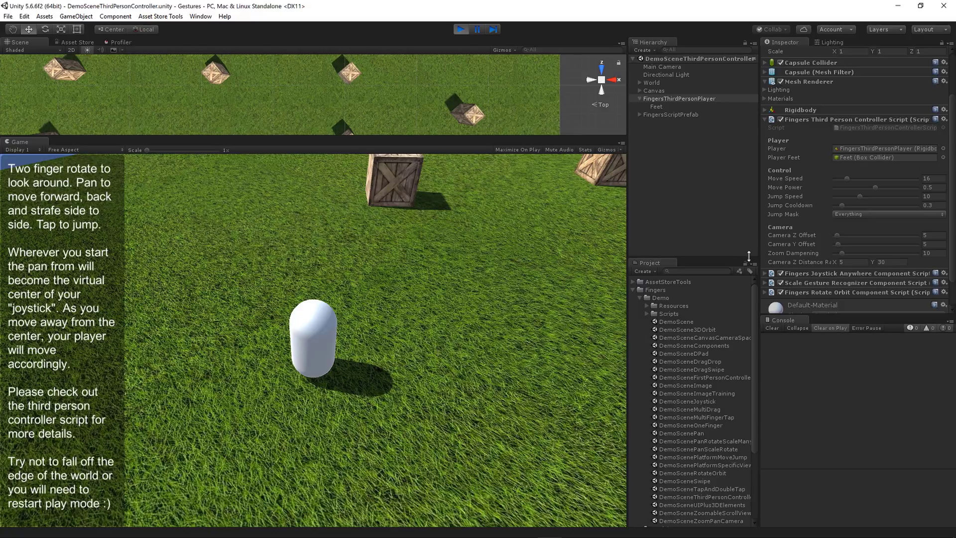
- Examine the control, UI and callback settings of the Fingers Joystick Anywhere Component Script, and test panning the player
click(765, 120)
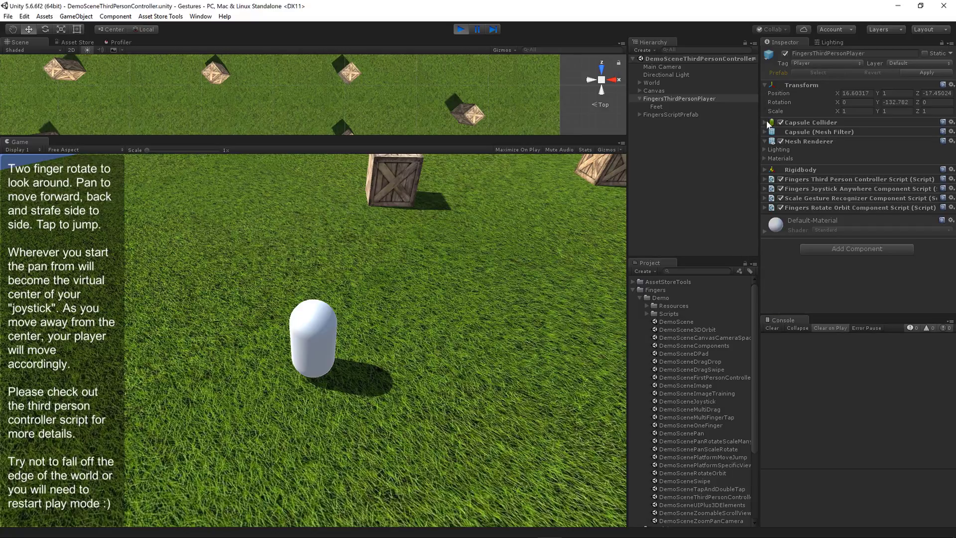
click(765, 189)
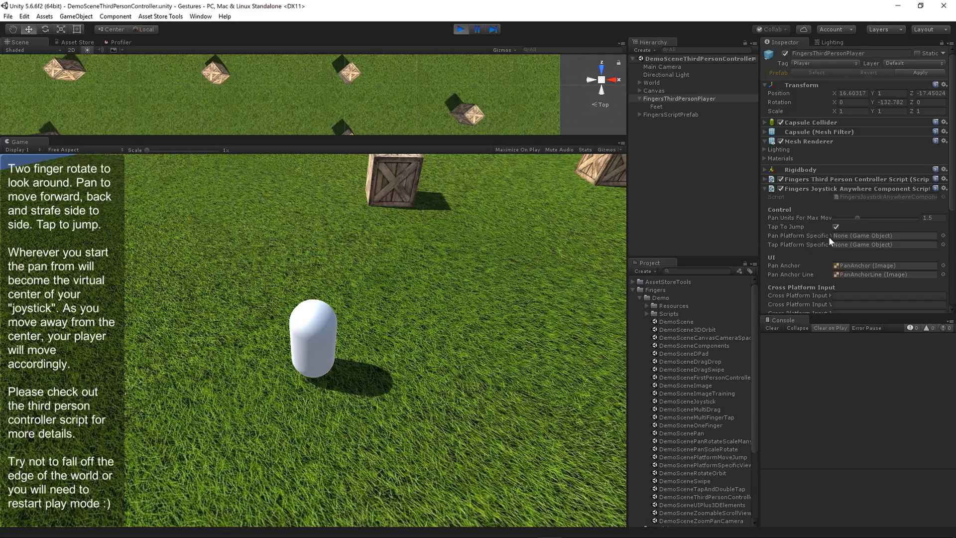
scroll(827, 241, down, 3)
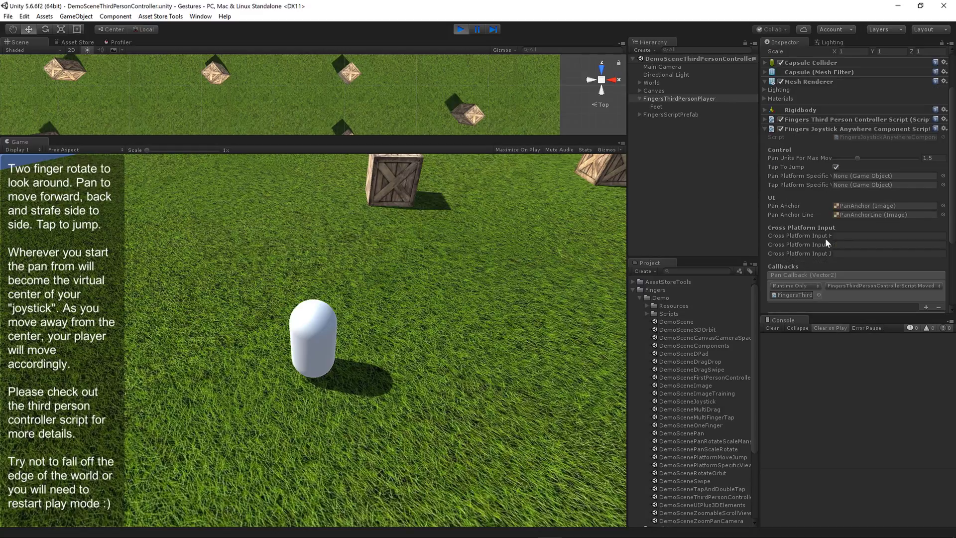
scroll(823, 237, down, 4)
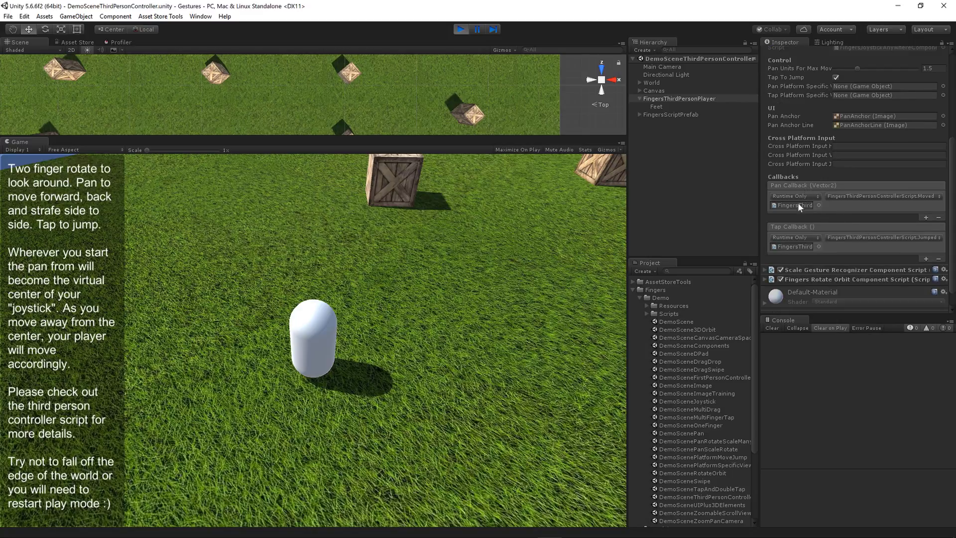
scroll(861, 214, up, 4)
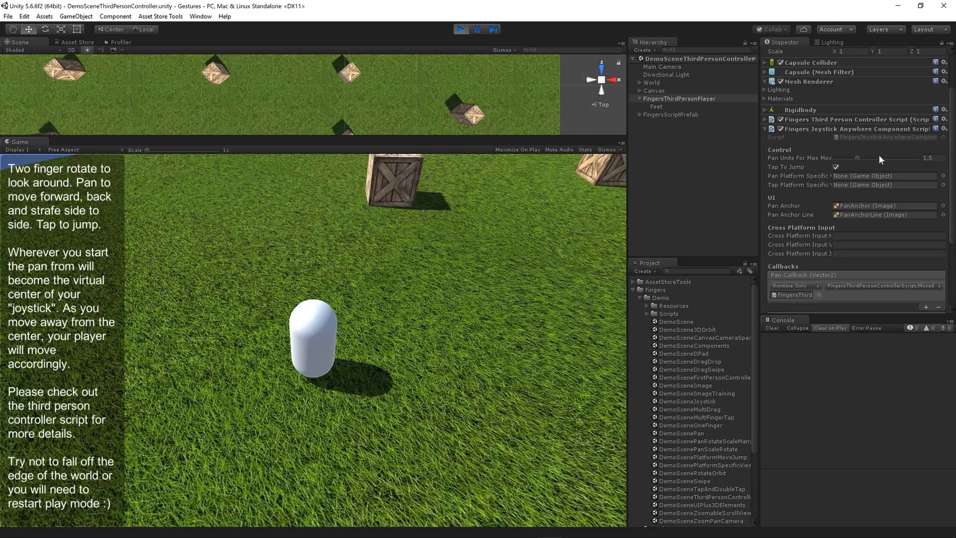
drag(508, 301, 552, 298)
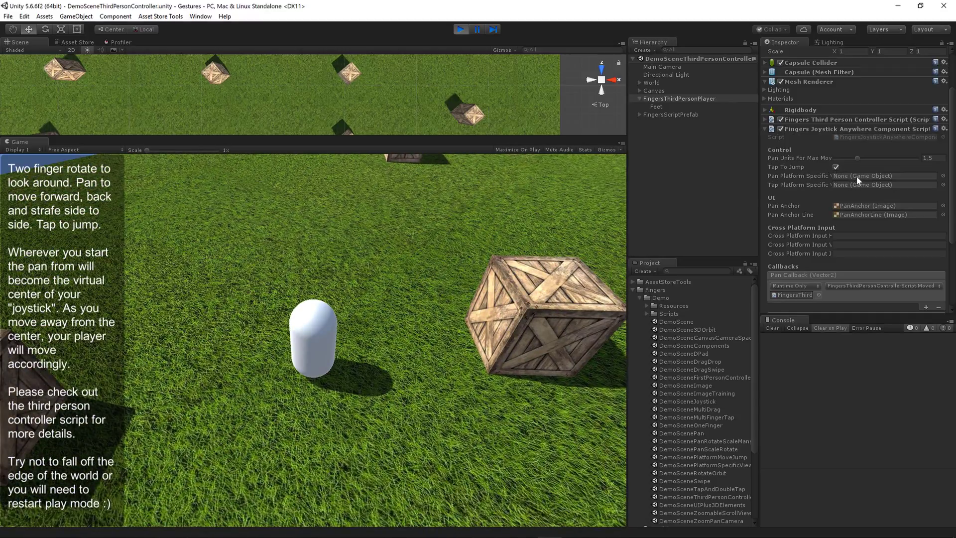